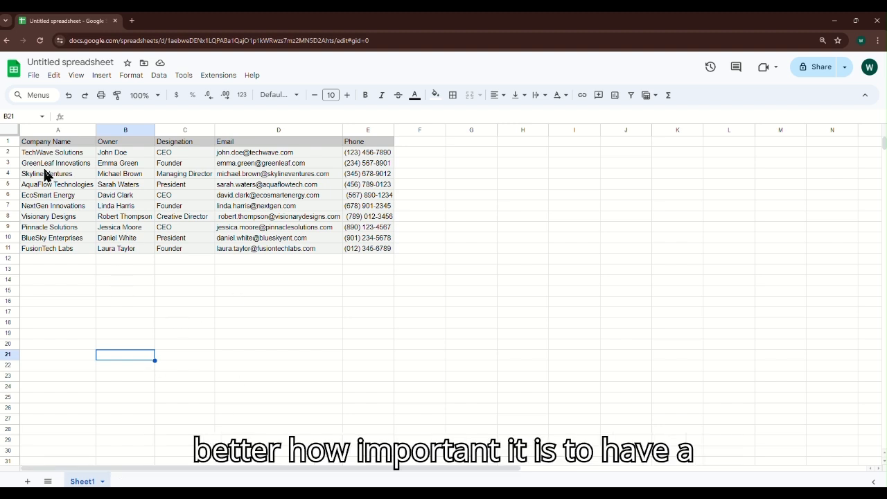
Add a new sheet and enter the label SEARCH in cell D3.
left_click(27, 481)
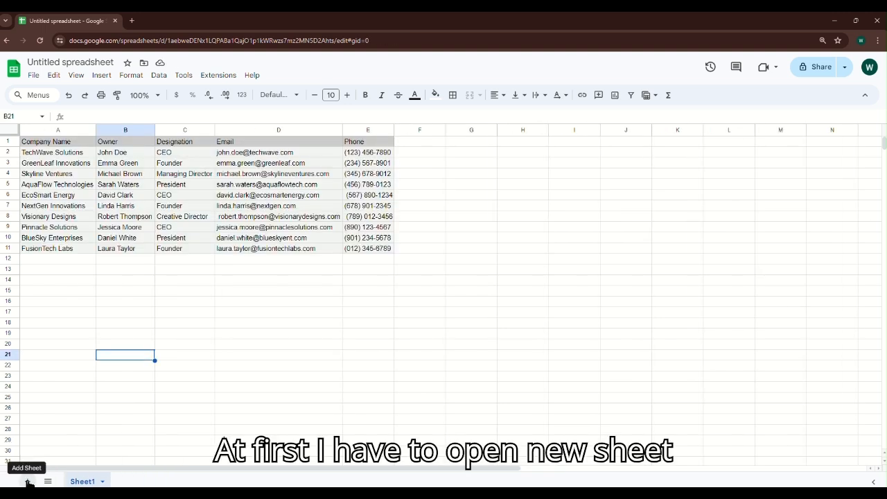
left_click(28, 481)
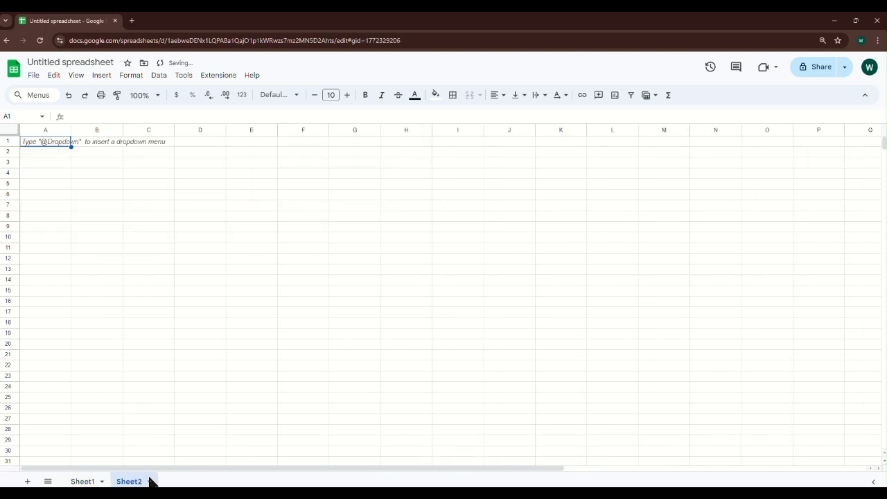
left_click(181, 165)
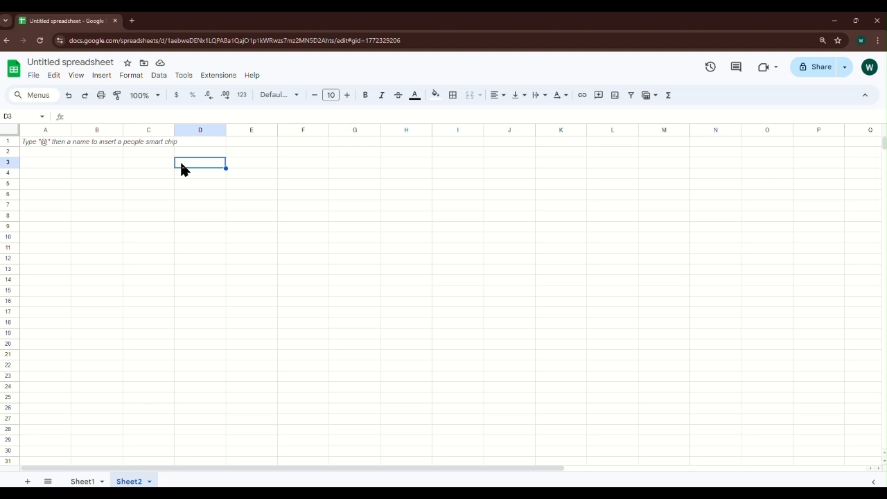
type("SEARCH")
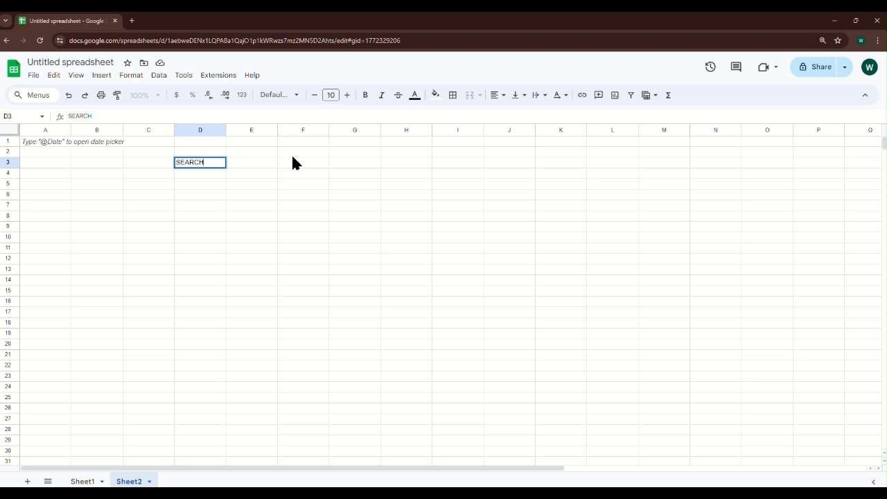
left_click(240, 165)
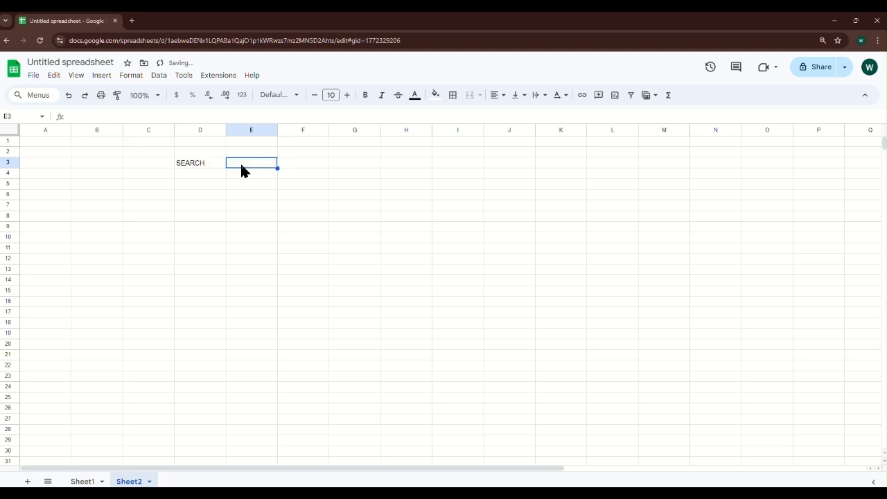
Fill the SEARCH label cell D3 with a light grey background.
left_click(184, 166)
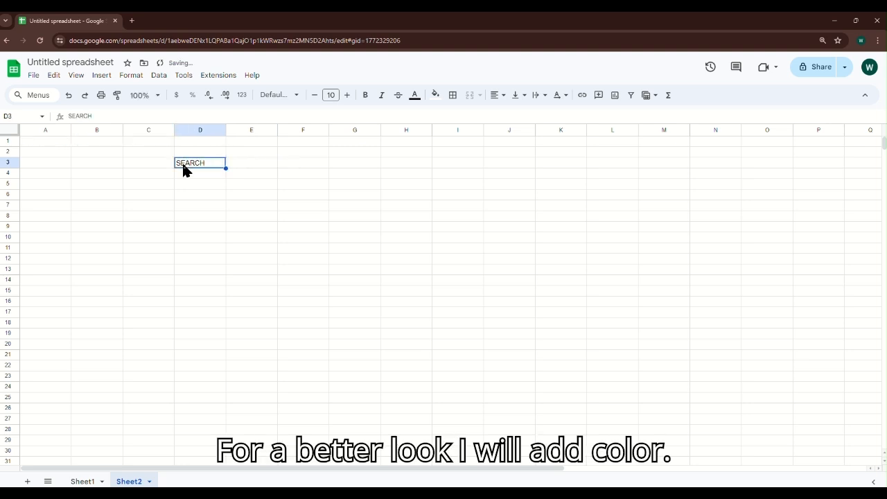
left_click(437, 97)
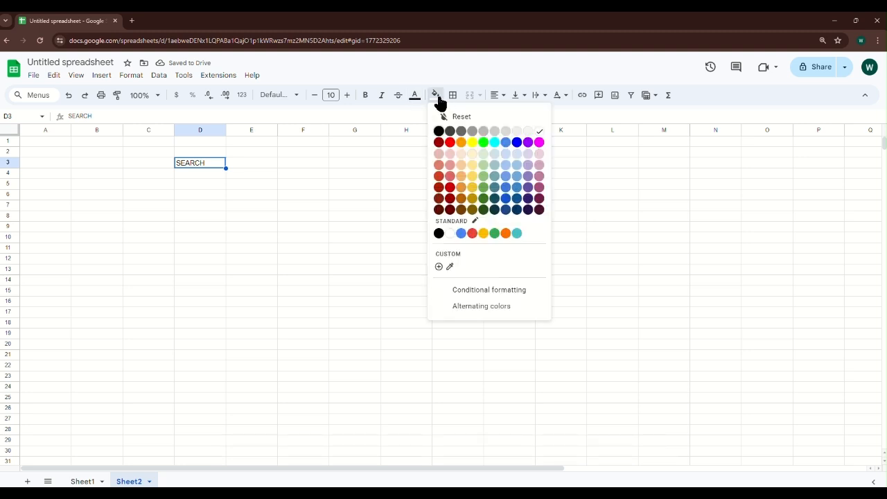
left_click(516, 134)
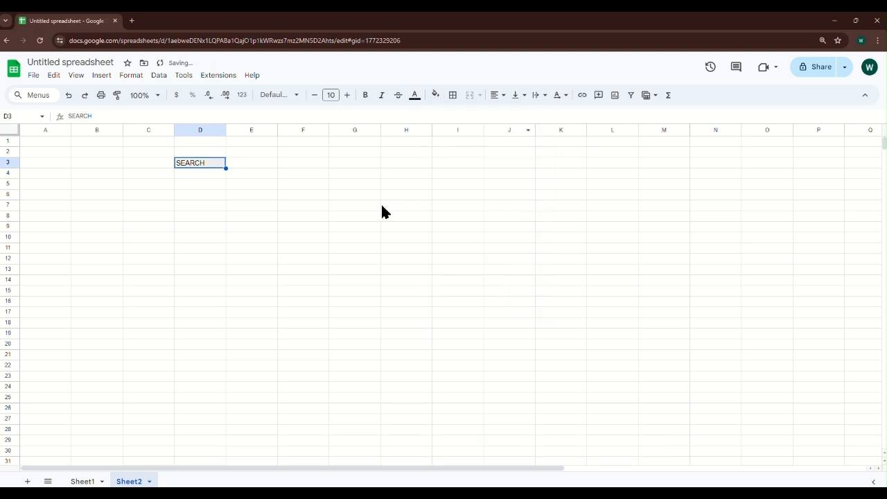
Fill cell E3 with a slightly darker grey than D3 and widen column E a little.
left_click(243, 159)
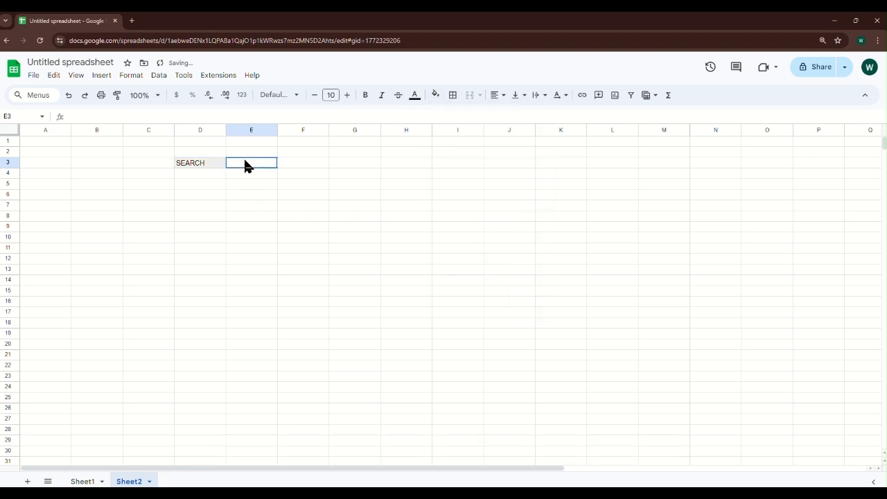
left_click(436, 97)
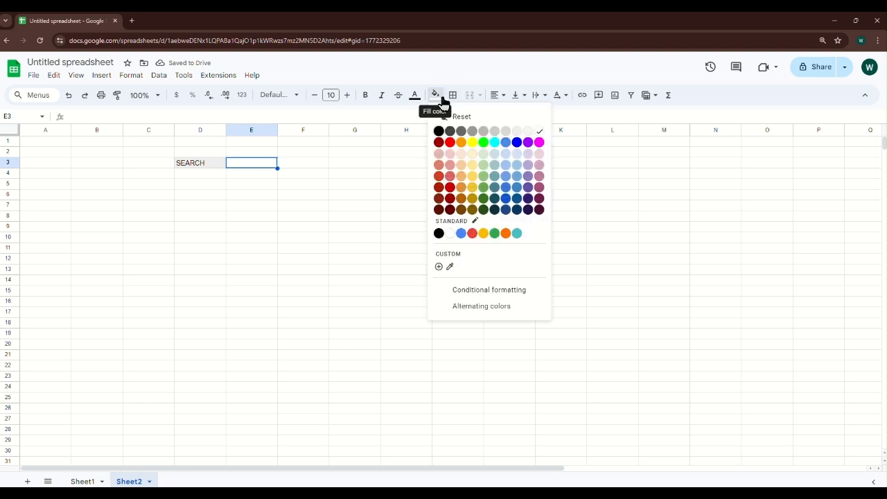
left_click(502, 134)
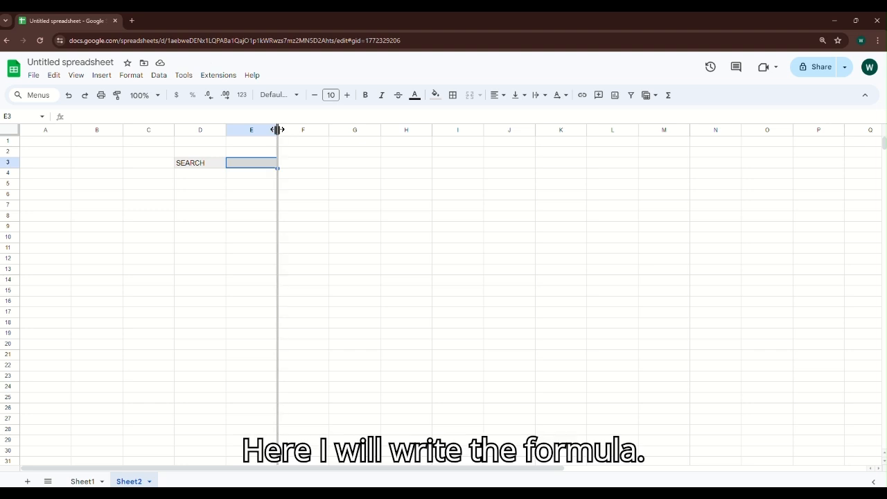
left_click_drag(278, 129, 296, 130)
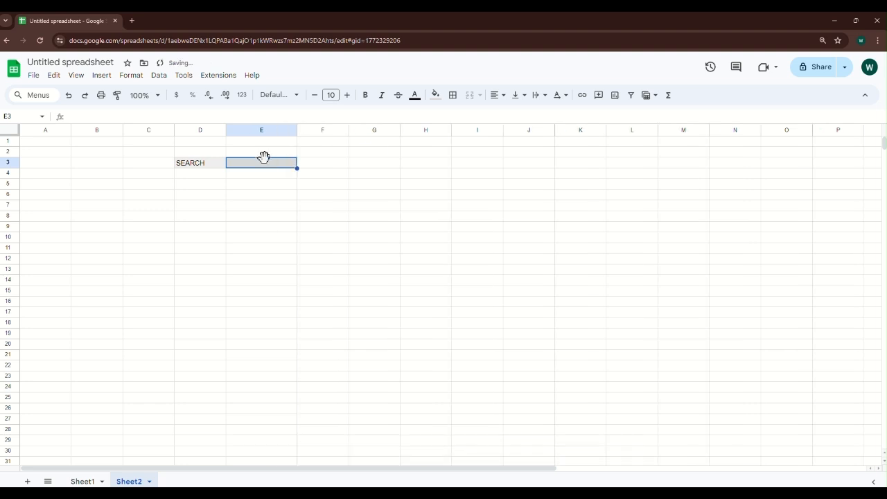
Start a FILTER formula in cell A9 of Sheet2 with the range Sheet1!A1:E11 as its first argument.
left_click(35, 228)
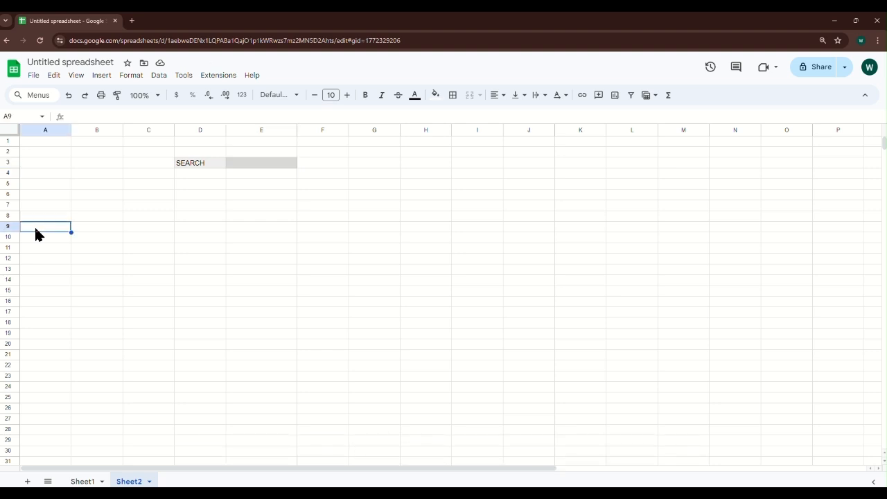
type("=")
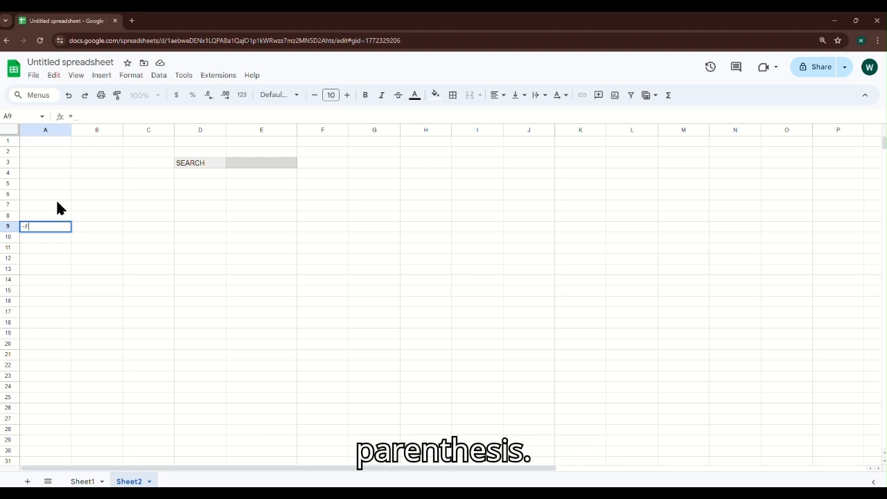
type("FILTER")
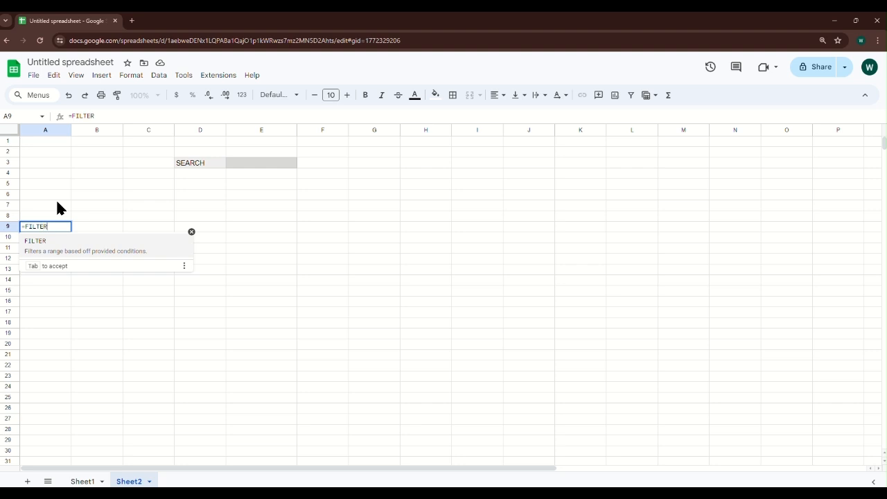
type("(")
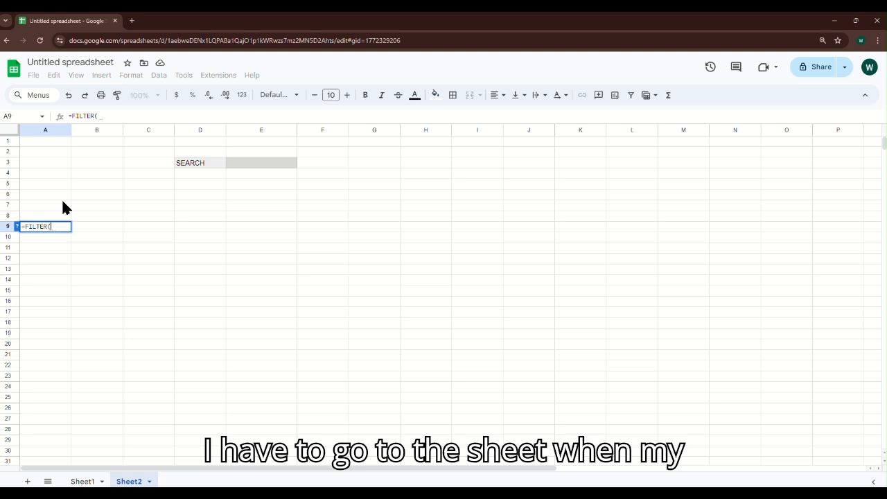
left_click(83, 480)
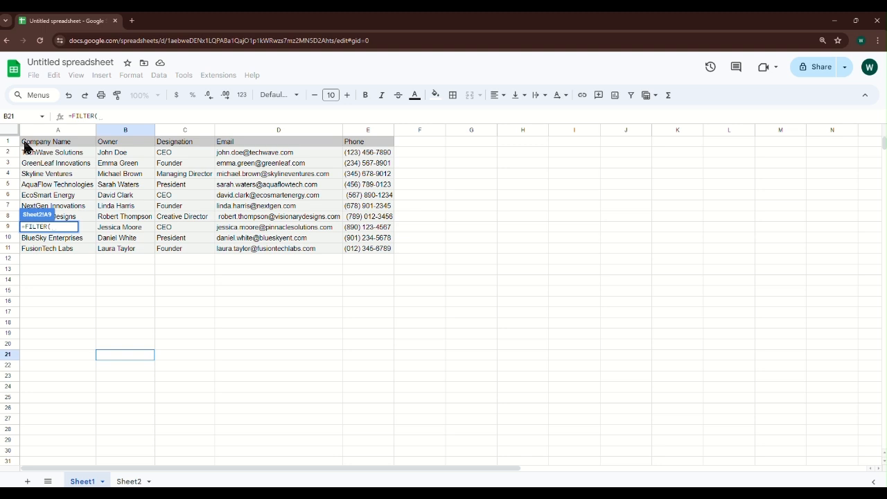
left_click_drag(25, 145, 381, 251)
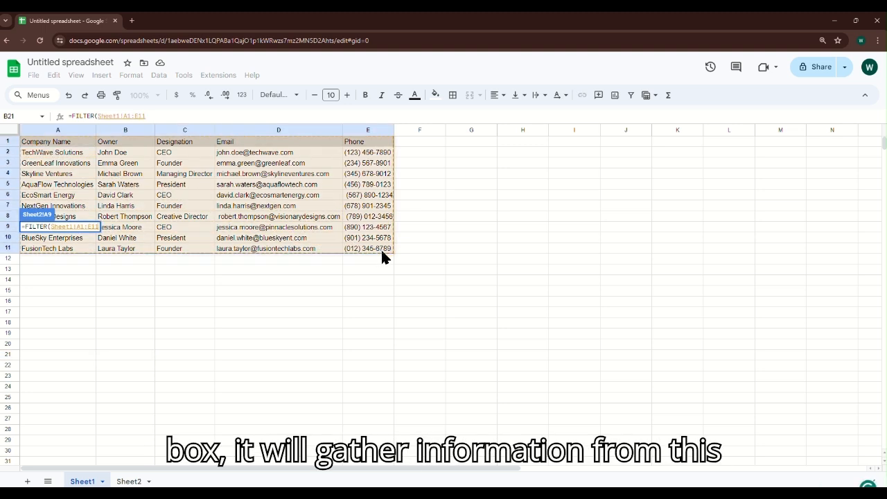
left_click(128, 481)
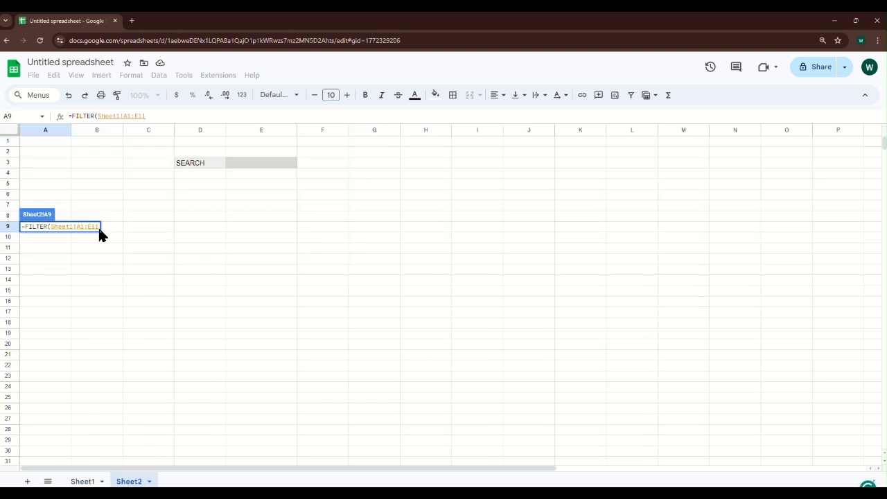
type(",")
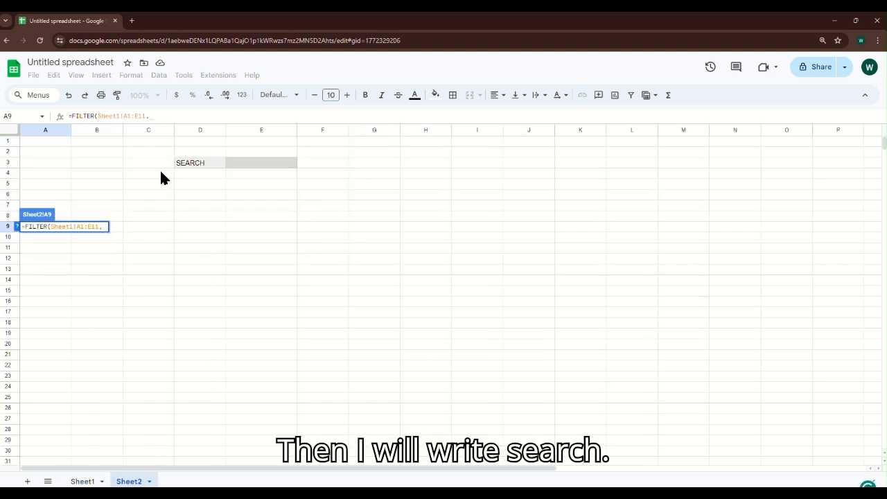
type("Se")
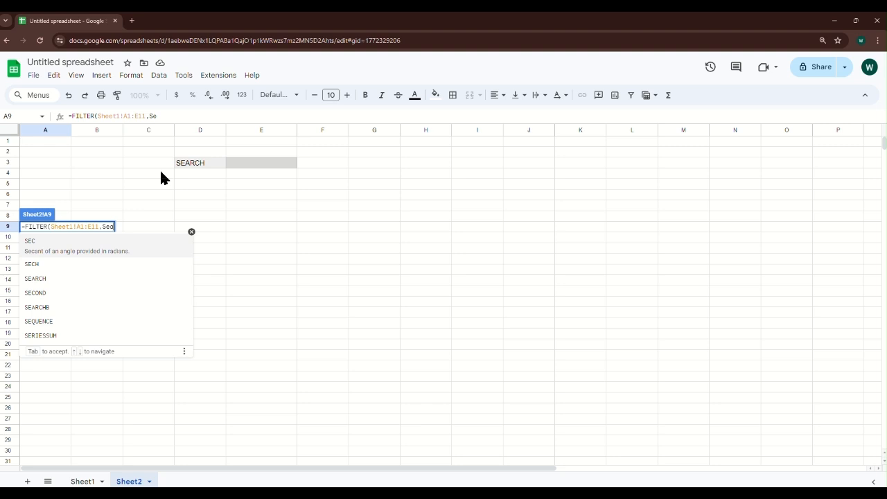
type("arch")
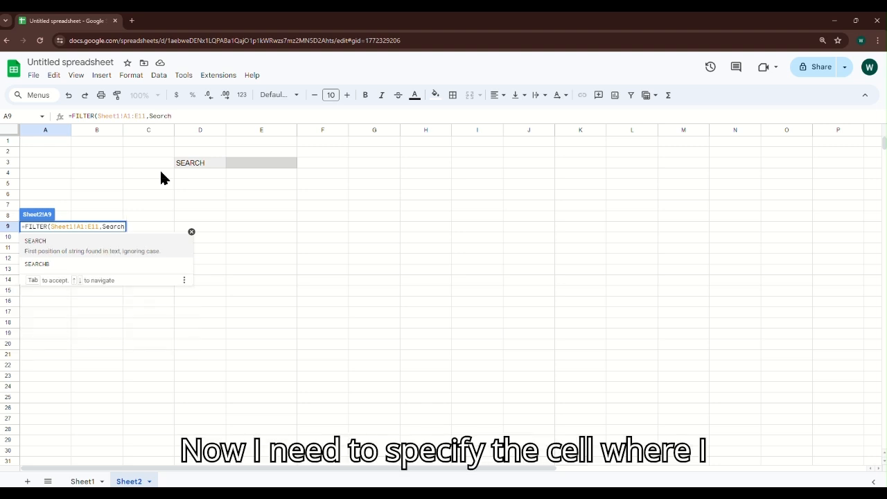
type("(")
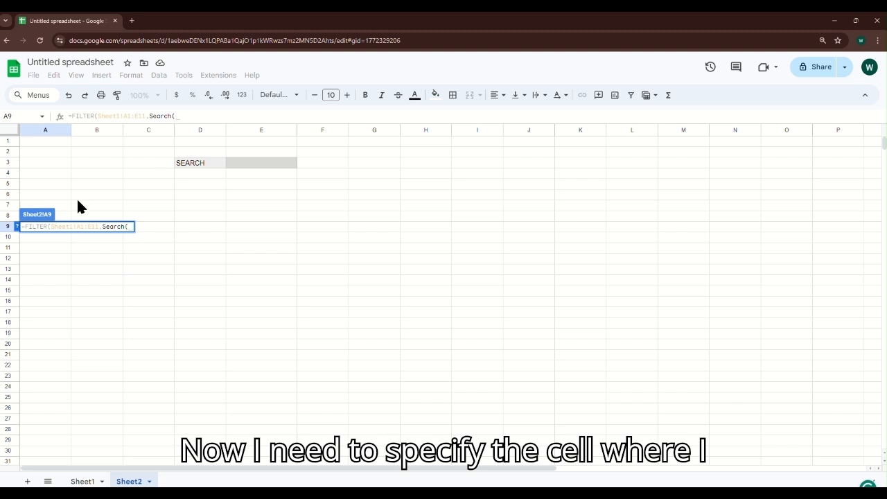
Complete the A9 formula with the condition Search(E3,Sheet1!A1:A11) and close both parentheses.
left_click(238, 163)
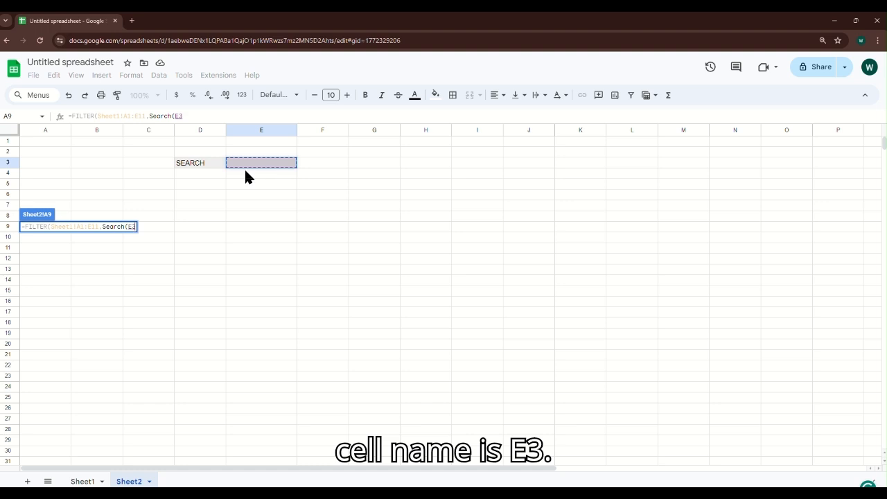
type(",")
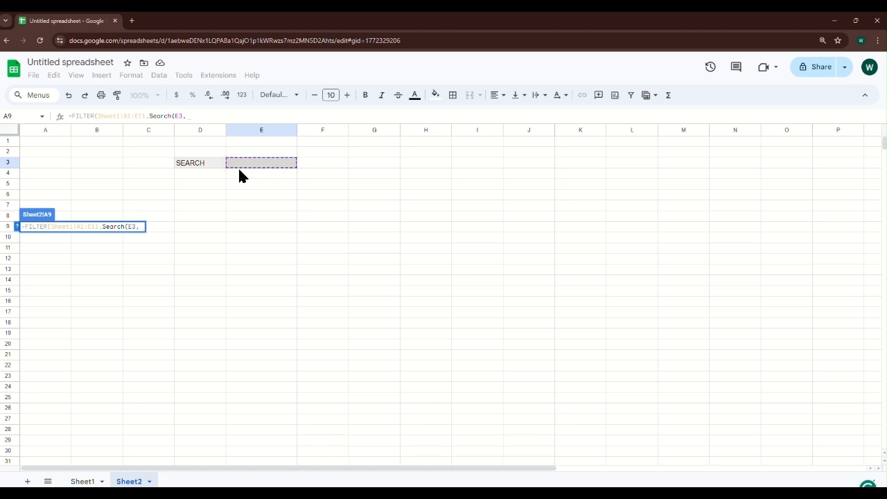
left_click(78, 481)
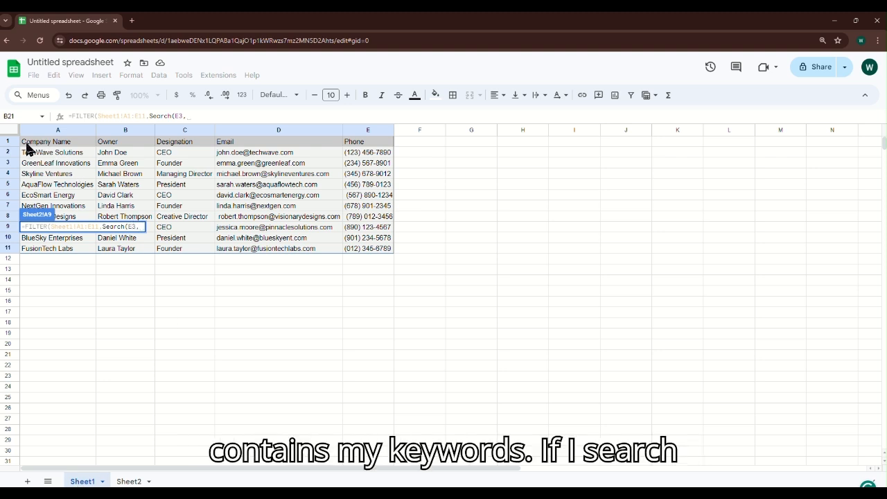
left_click_drag(28, 148, 77, 248)
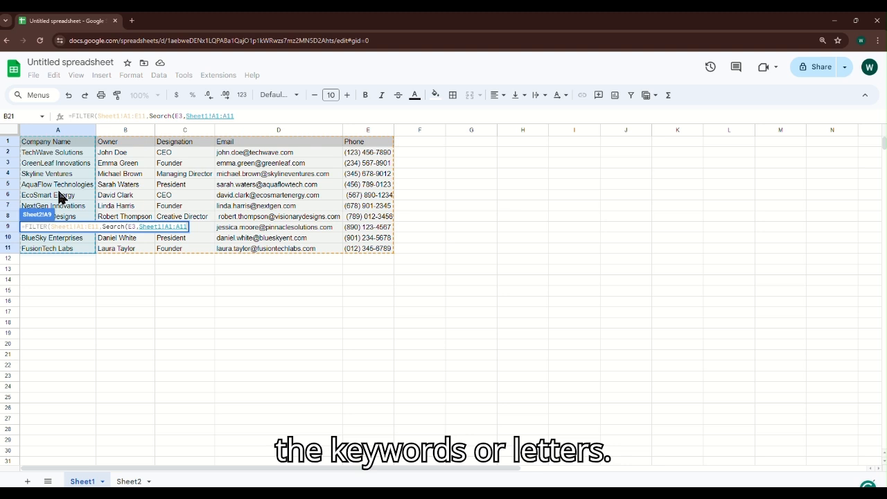
left_click(126, 481)
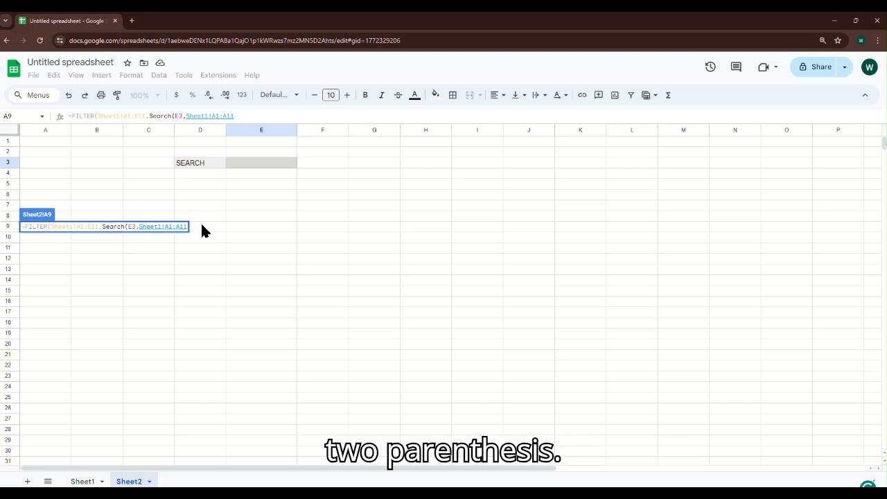
type("))")
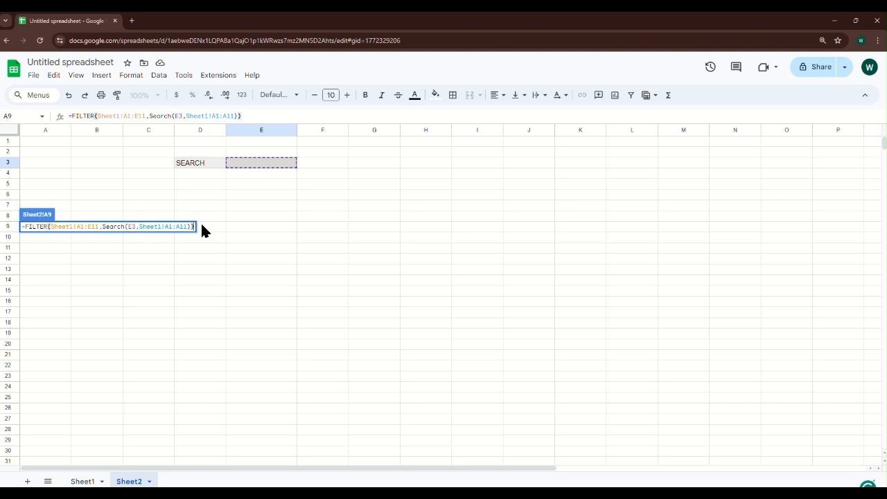
key("Return")
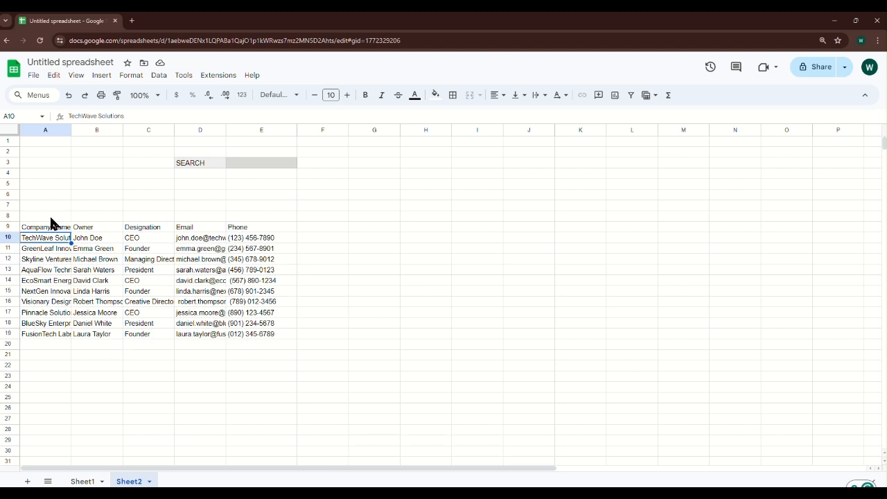
Test the search box by entering techwave in cell E3, and clear the cell again.
left_click(243, 166)
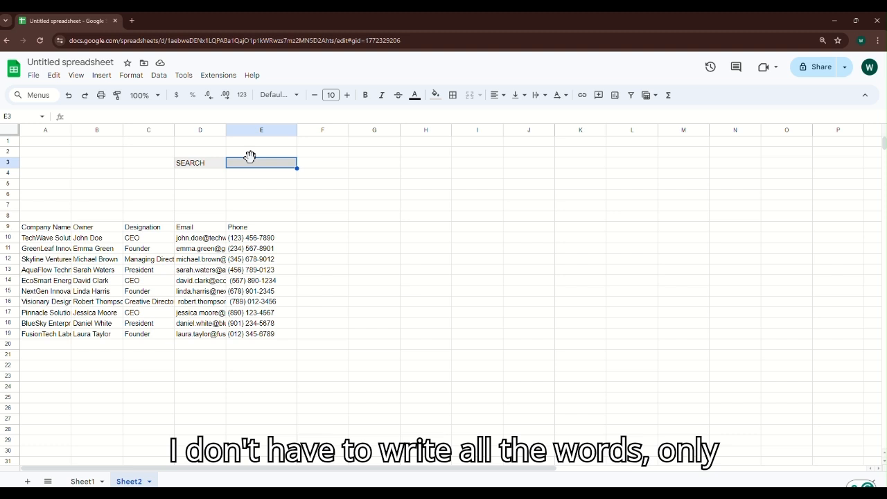
type("techw")
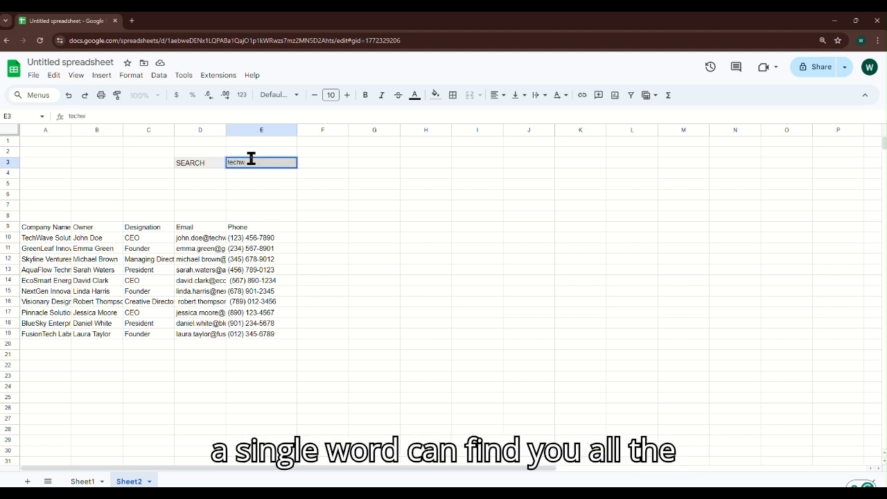
type("avw")
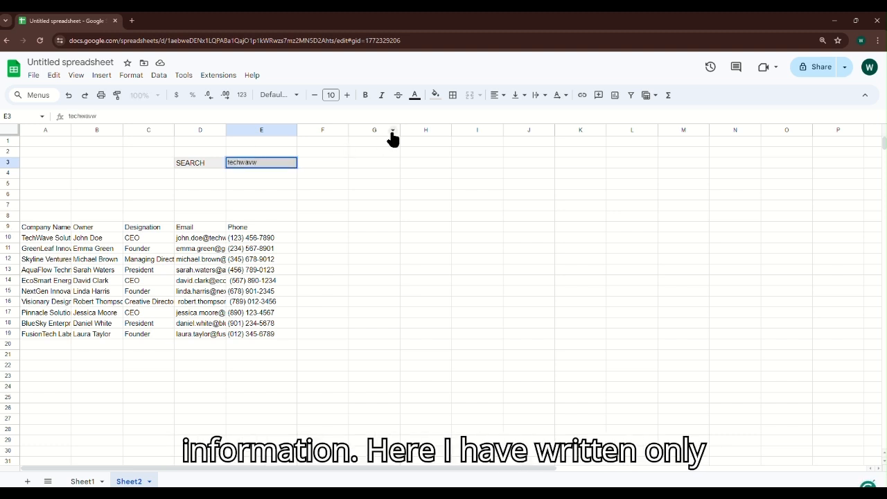
key("BackSpace")
type("e")
key("Return")
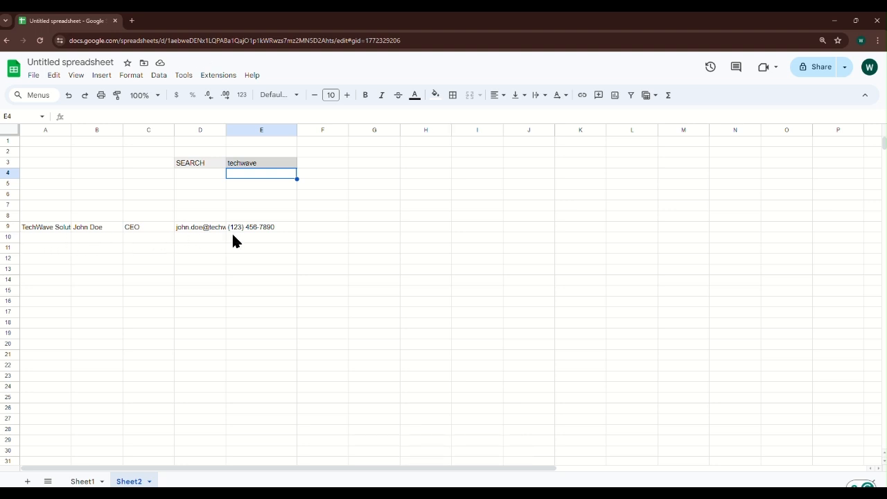
left_click(261, 167)
key("Delete")
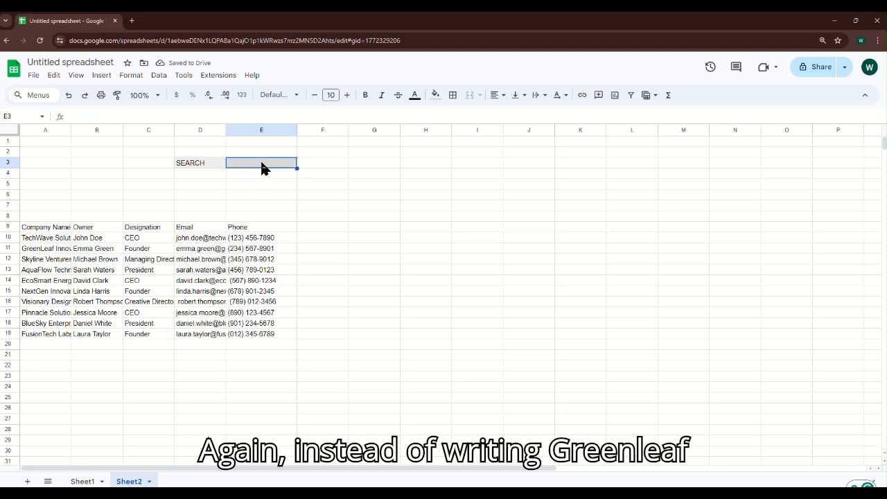
Test the search box with partial keywords by entering Green in cell E3, and replace it with ven.
type("Green")
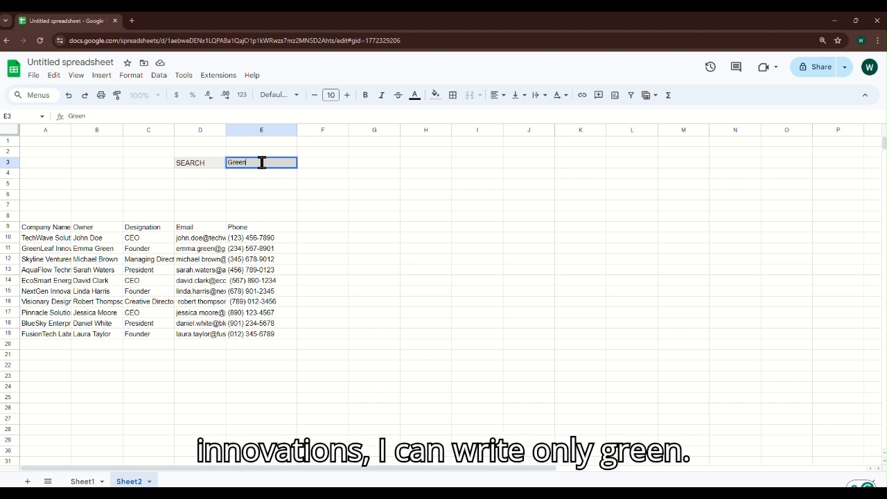
key("Return")
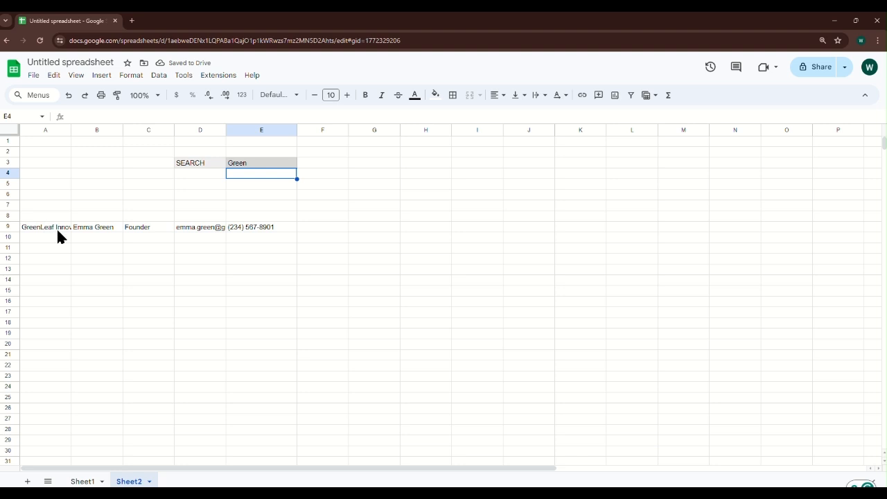
type("e")
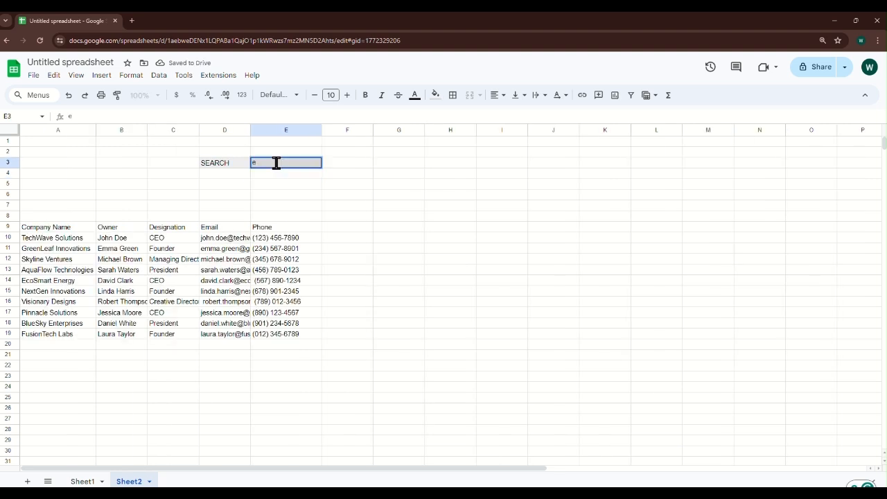
key("BackSpace")
type("ven")
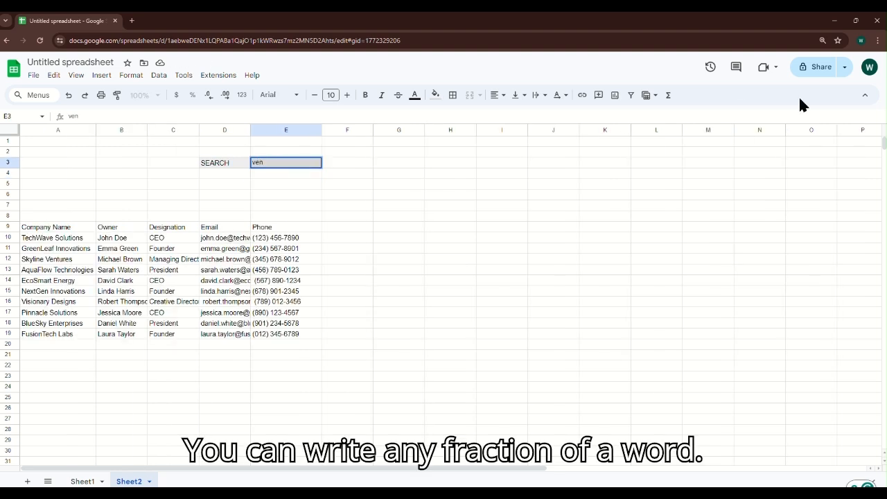
key("Return")
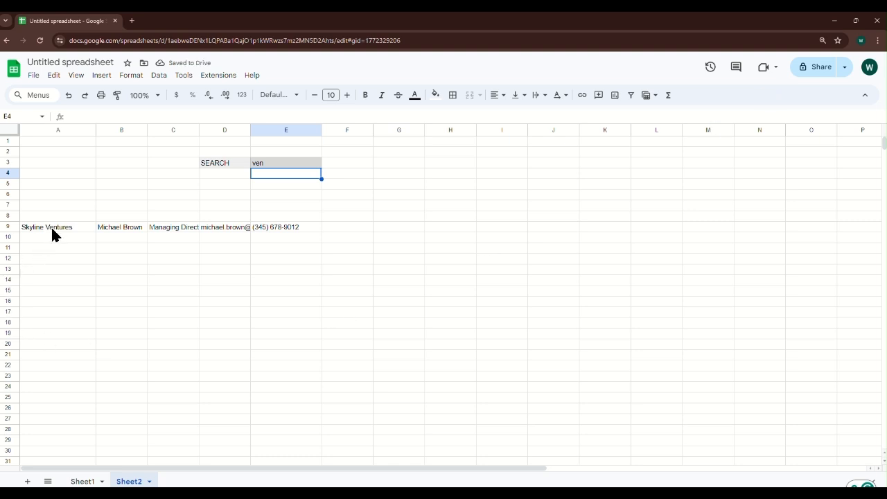
Clear cell E3 and filter the company list by the single letter f.
left_click(268, 162)
key("Delete")
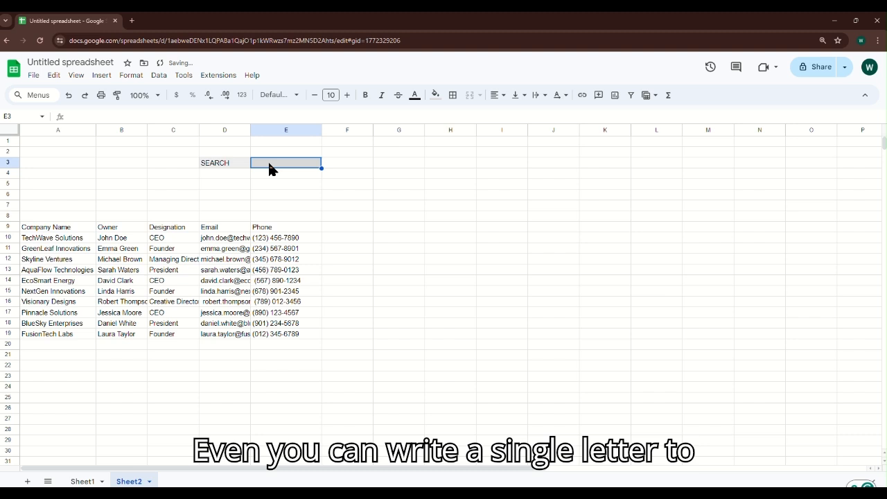
type("f")
key("Return")
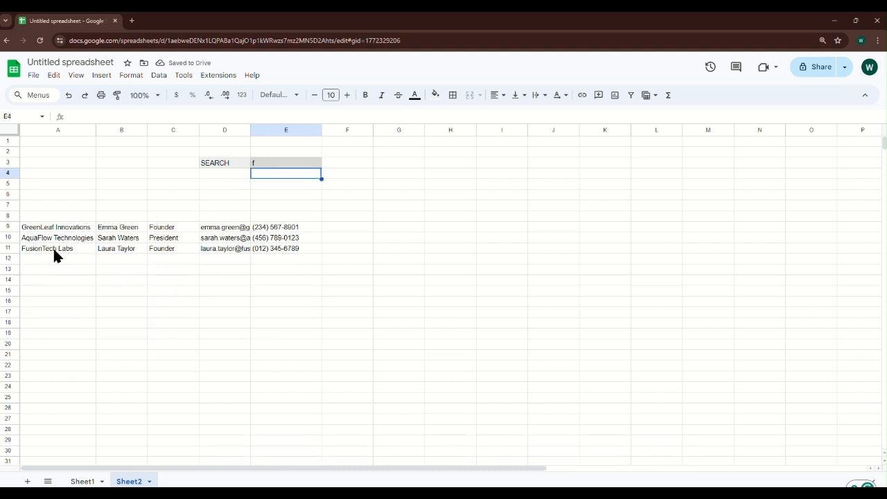
left_click(278, 165)
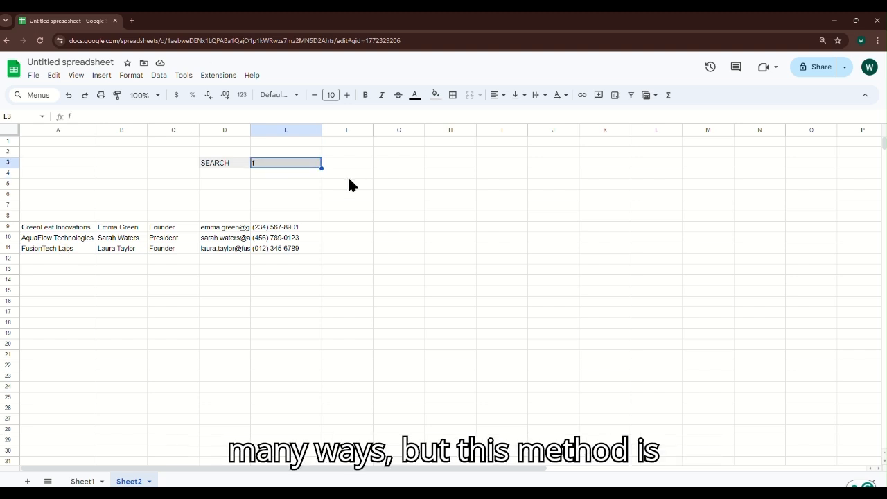